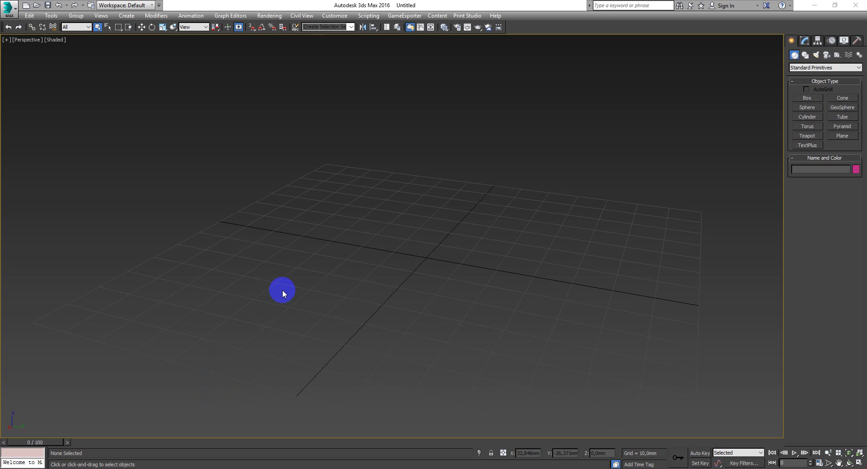
Switch from the maximized Perspective viewport to the four-viewport layout.
alt+middle_drag(282, 292, 384, 246)
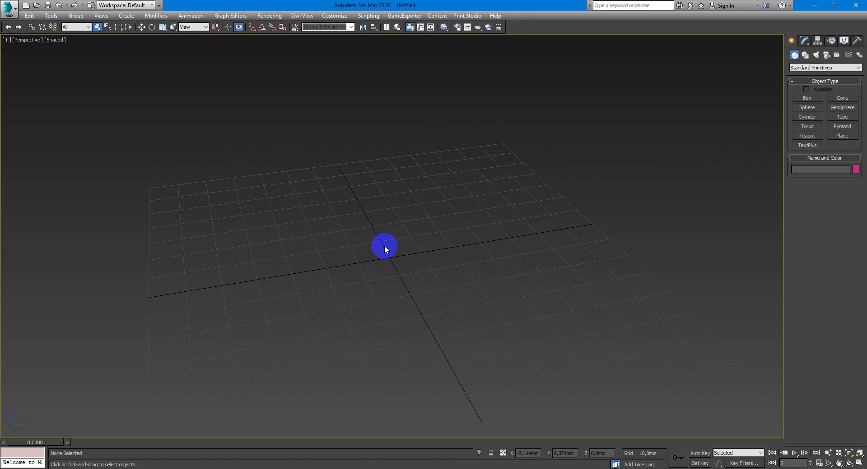
key(alt+w)
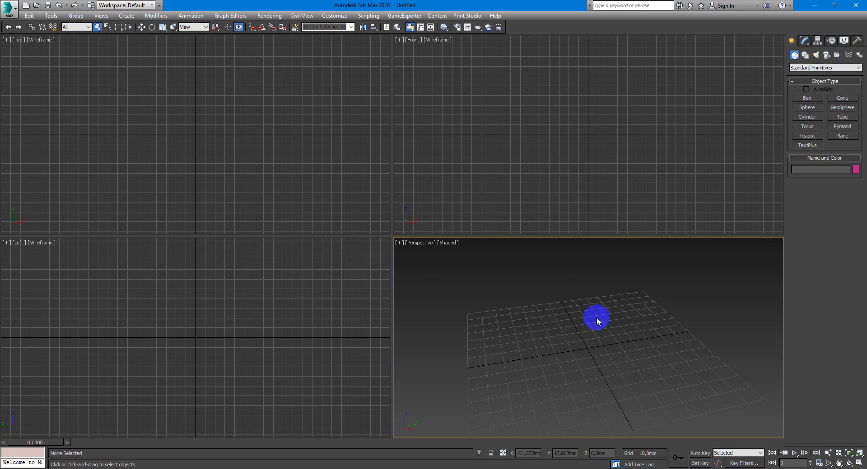
middle_drag(592, 343, 571, 309)
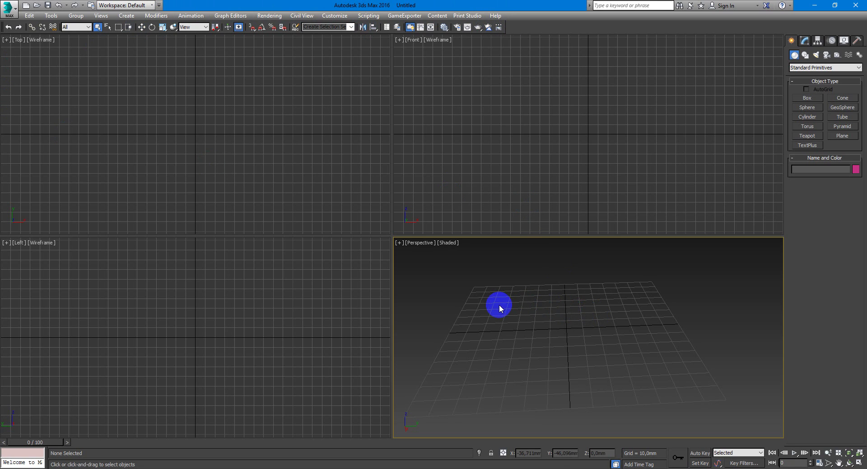
middle_drag(497, 305, 503, 304)
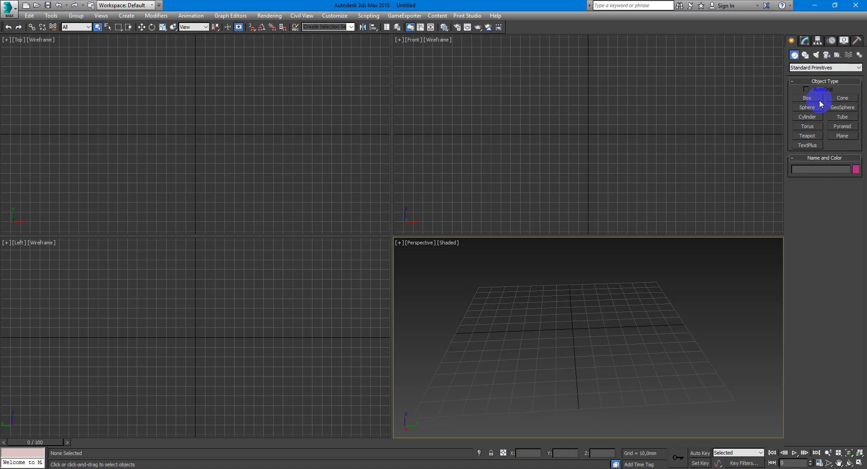
Draw an L-Ext extended primitive about 41 mm by 16 mm and 27 mm high in Perspective, and return to Standard Primitives.
click(815, 67)
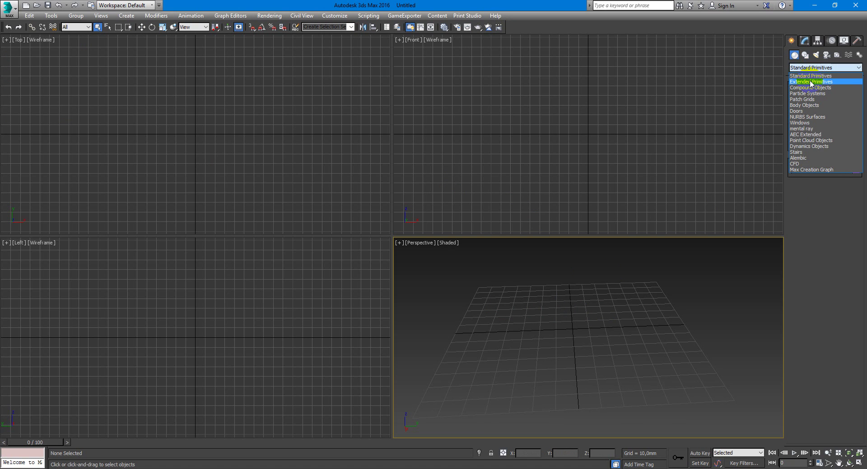
click(809, 77)
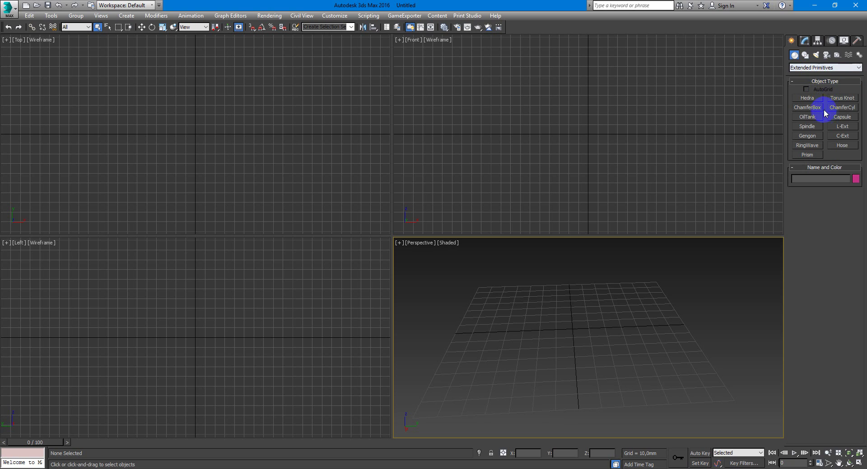
click(826, 72)
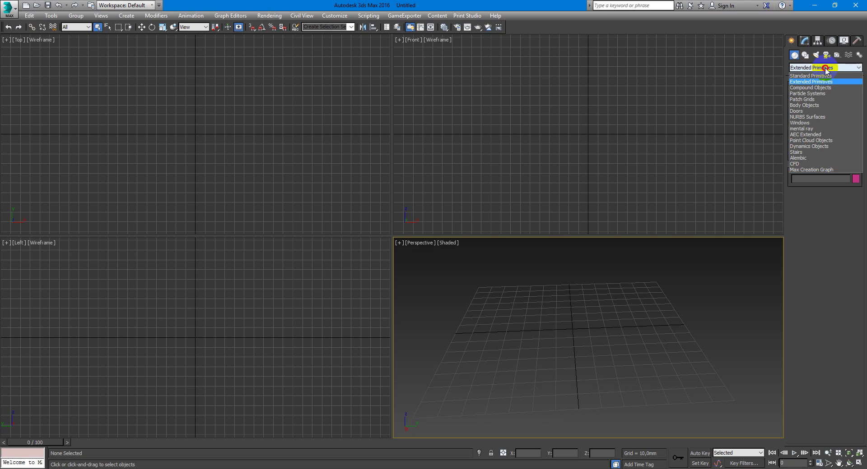
click(824, 76)
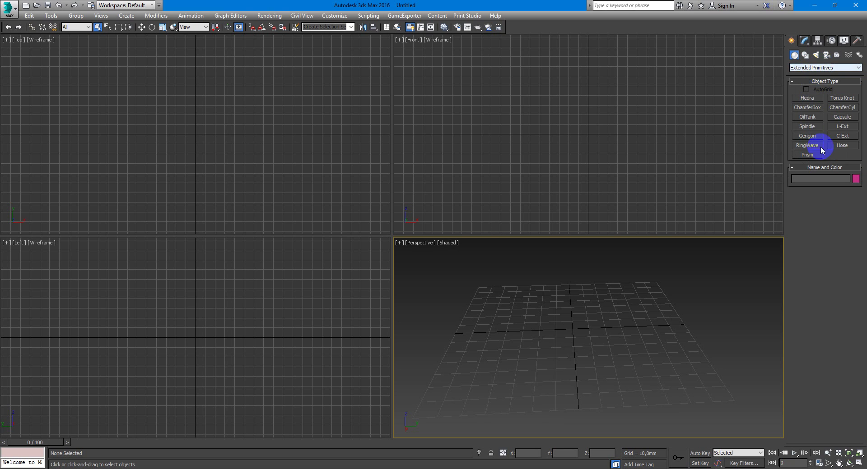
click(843, 126)
drag(586, 298, 642, 295)
click(644, 251)
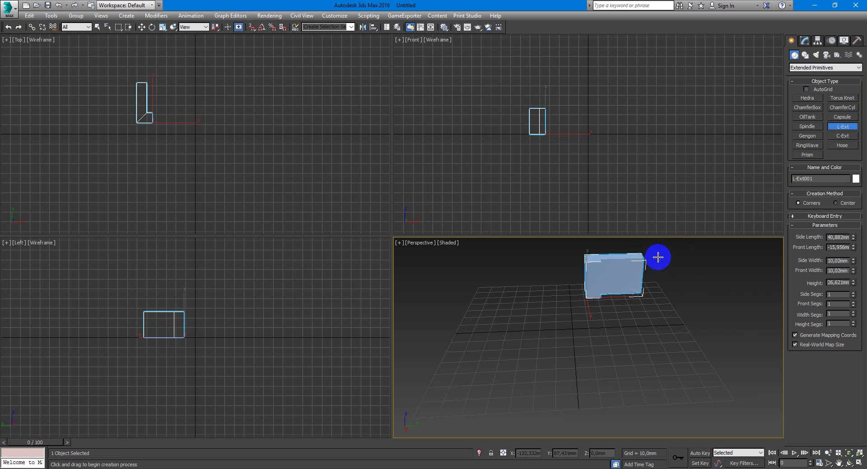
right_click(655, 271)
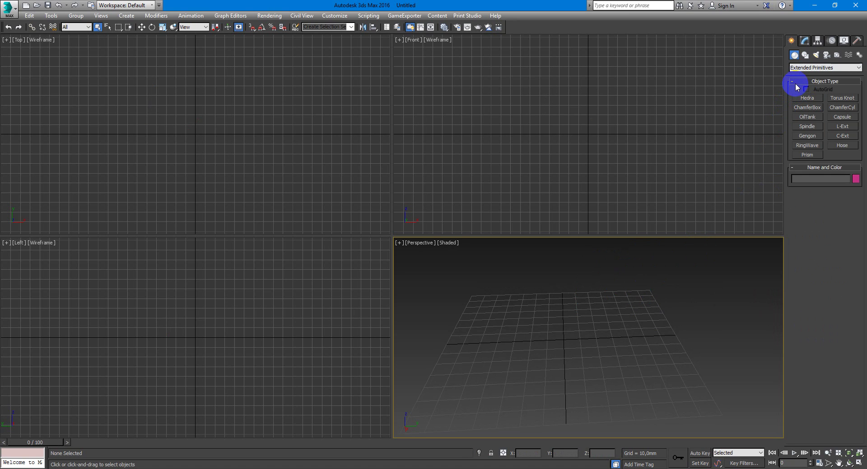
click(804, 68)
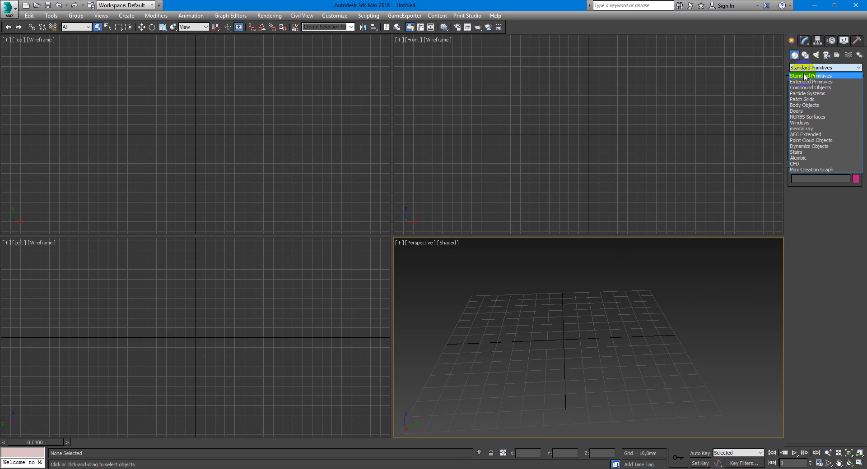
click(804, 76)
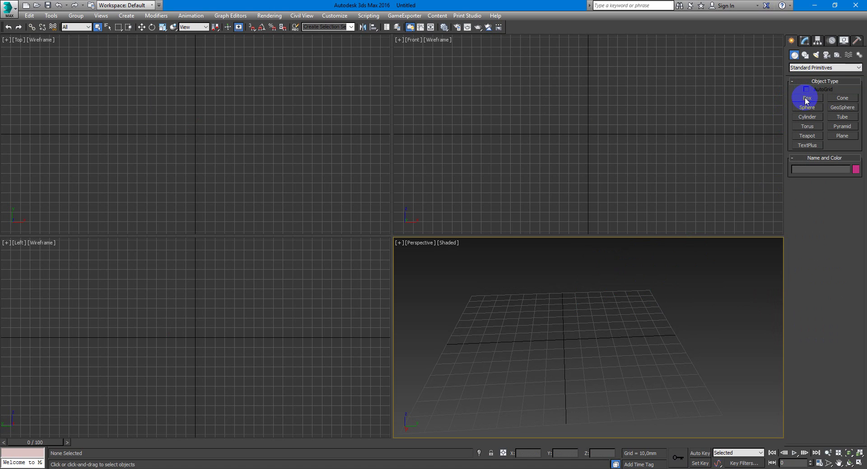
Draw a circle spline on the Perspective grid and delete it.
click(805, 55)
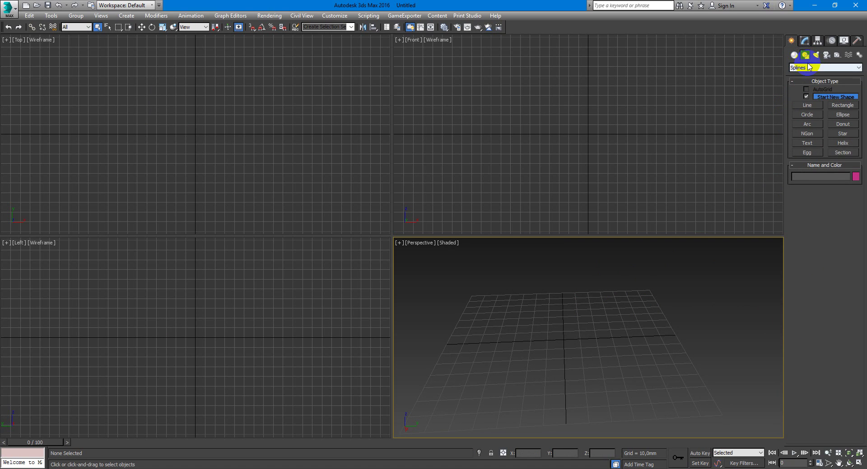
click(807, 115)
drag(537, 338, 582, 321)
right_click(650, 285)
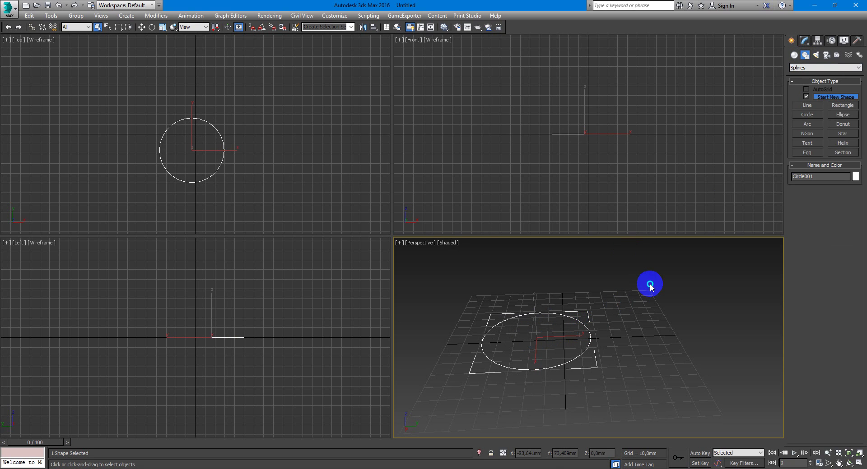
key(Delete)
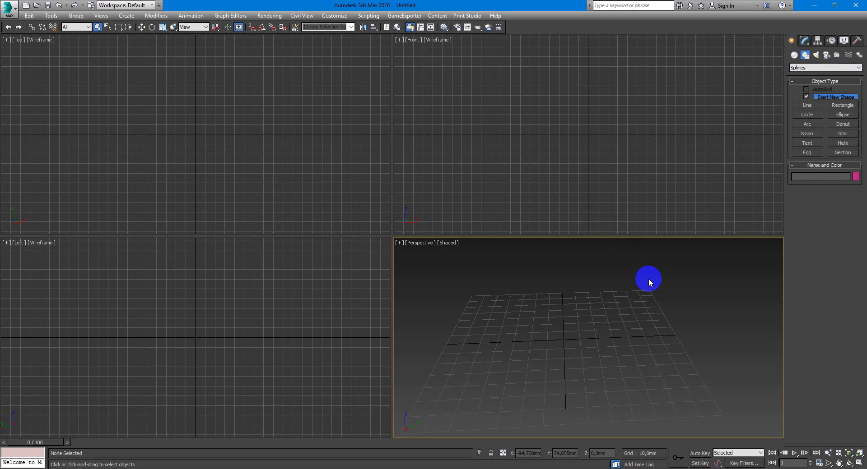
Create a standard box on the Perspective grid, about 75 mm long, 67 mm wide and 53 mm high.
click(794, 54)
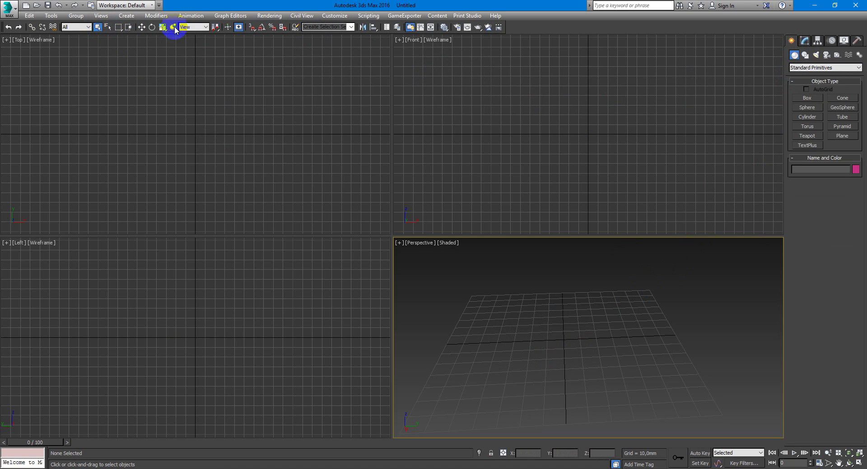
click(803, 99)
drag(543, 352, 484, 367)
click(519, 295)
right_click(520, 295)
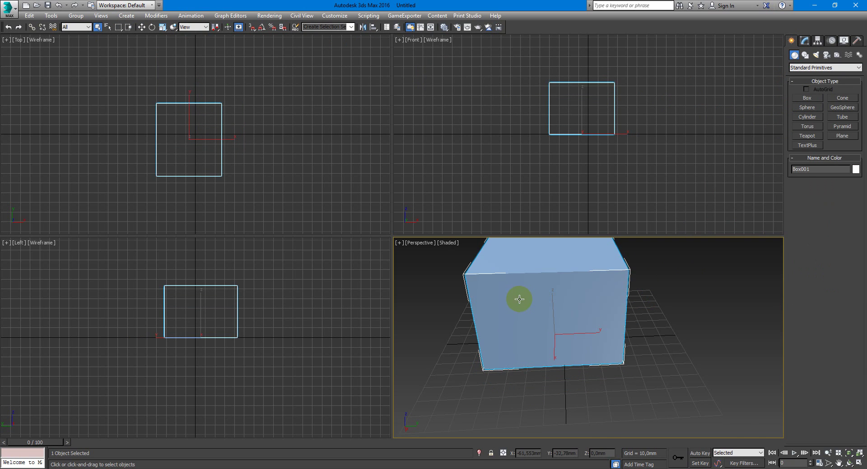
alt+middle_drag(517, 296, 555, 332)
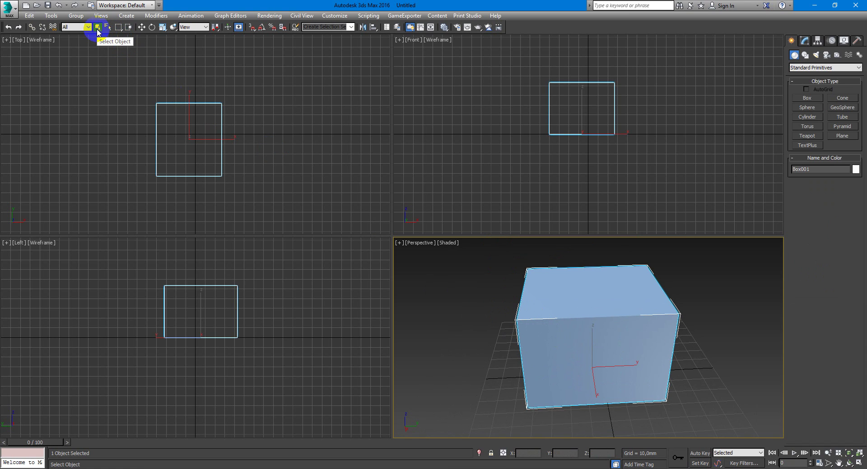
Deselect the box and make the Top viewport active.
click(466, 307)
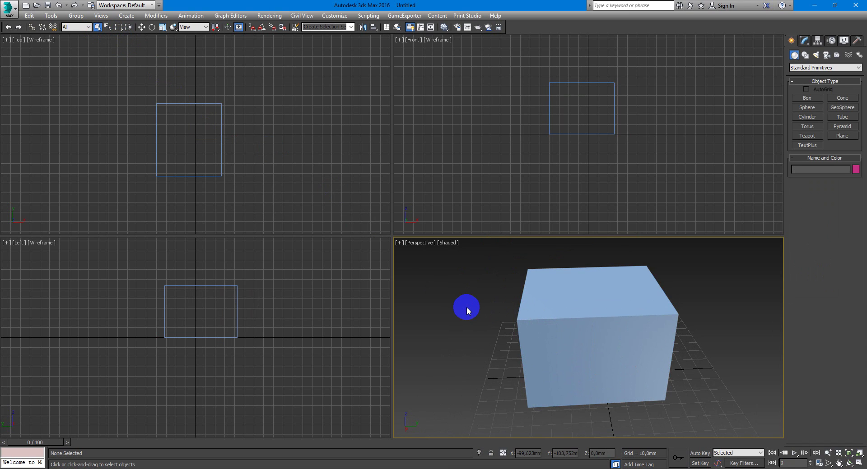
click(311, 189)
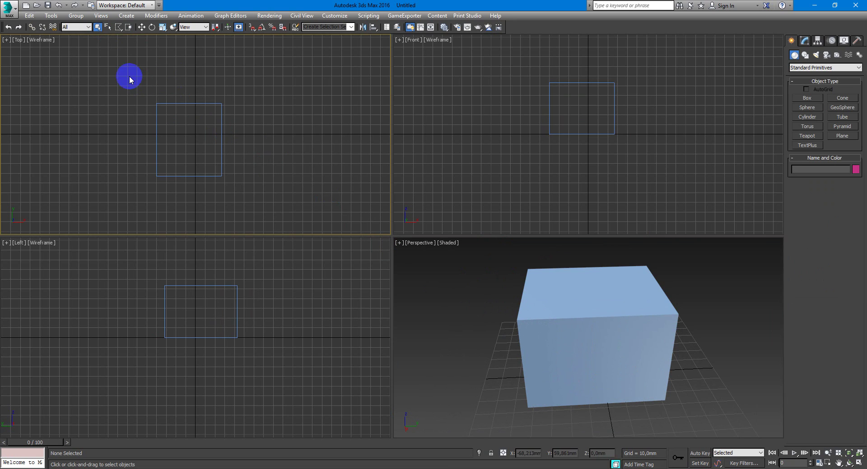
click(118, 28)
mouse_move(120, 28)
mouse_down()
mouse_move(117, 77)
mouse_move(121, 27)
mouse_up()
click(524, 283)
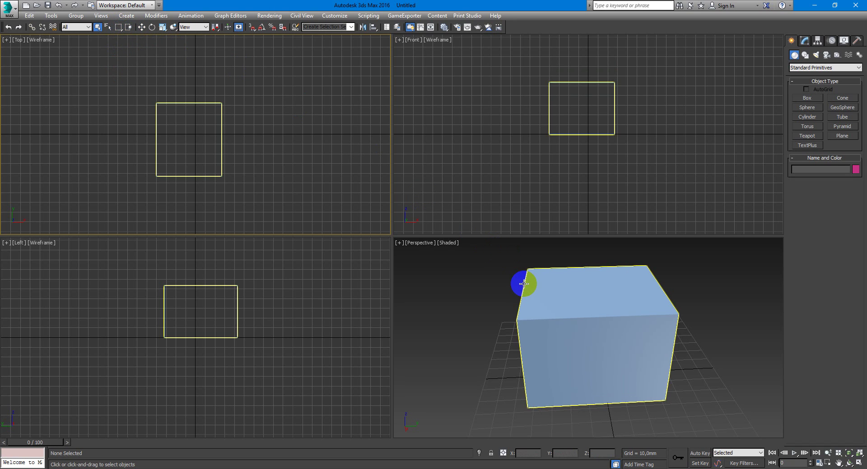
click(500, 268)
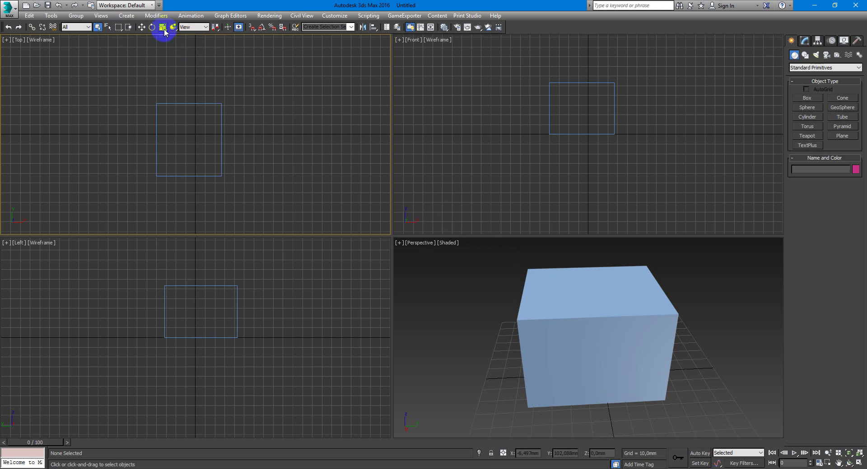
Move the box in the XY plane to about X -3.4 mm, Y 6.6 mm.
click(142, 28)
click(615, 303)
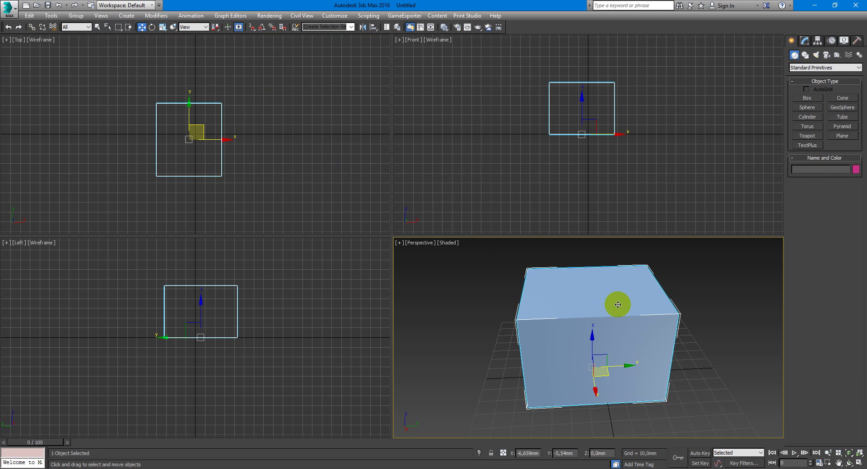
mouse_move(605, 375)
mouse_down()
mouse_move(558, 370)
mouse_move(564, 381)
mouse_move(590, 382)
mouse_up()
right_click(590, 382)
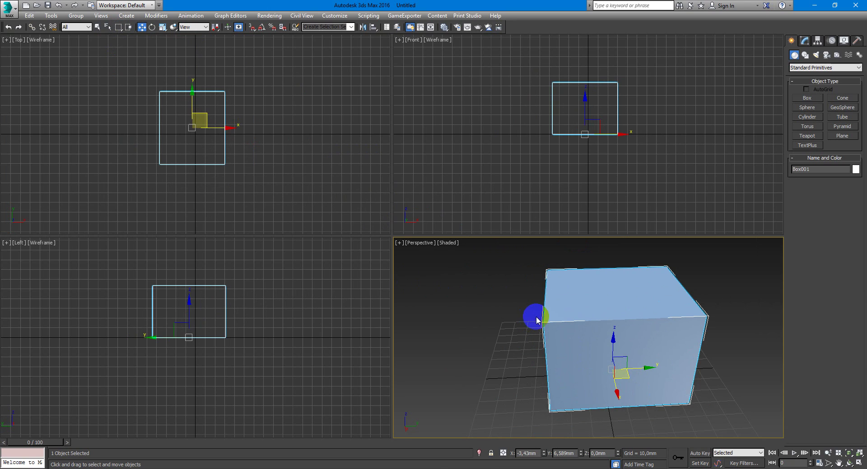
Rotate the box about 21.6 degrees around its Z axis.
click(151, 28)
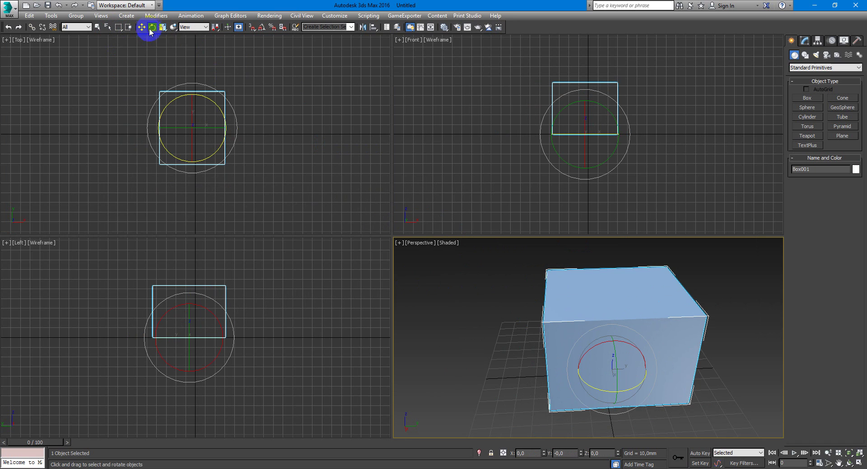
drag(638, 381, 642, 352)
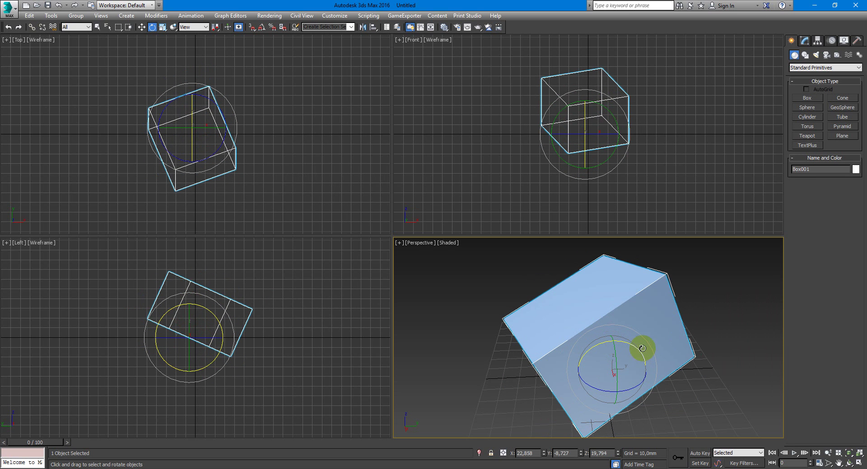
right_click(524, 318)
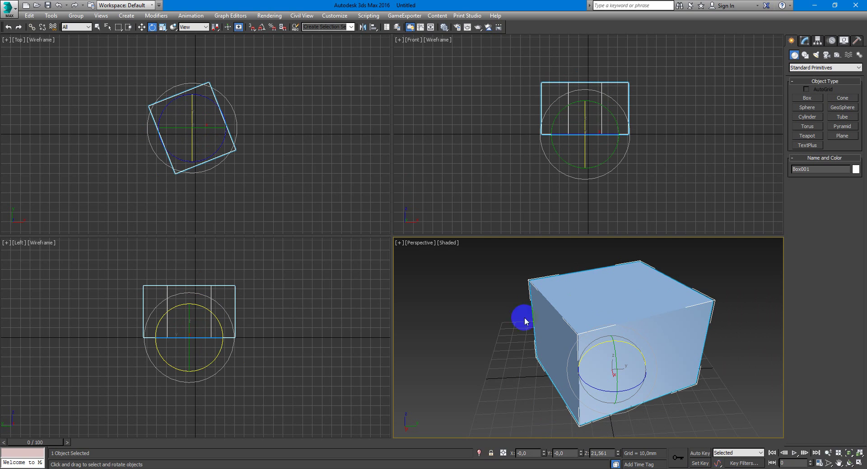
Scale the box to about 137% along X and about 120% along Y and Z.
click(162, 28)
click(162, 29)
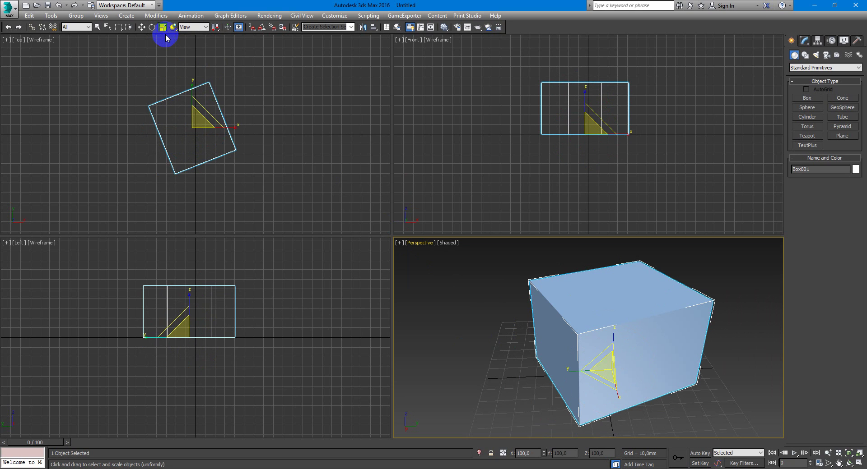
drag(611, 369, 592, 357)
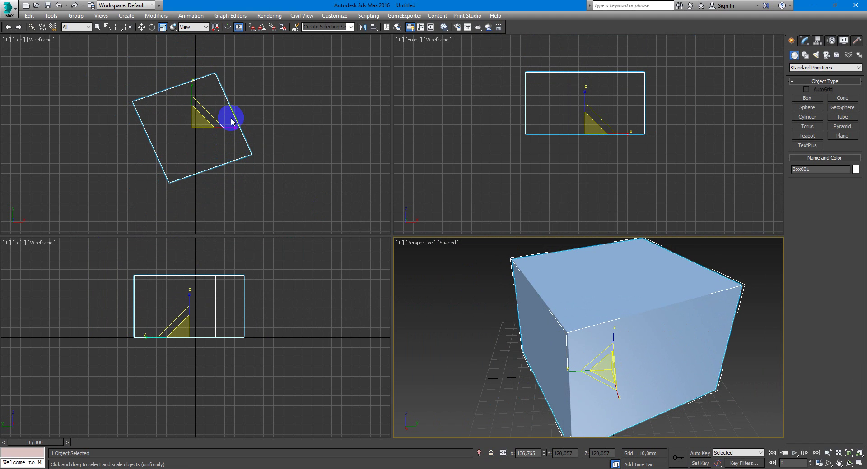
Try the Snaps and Angle Snap toggles, leaving snapping switched off.
click(252, 28)
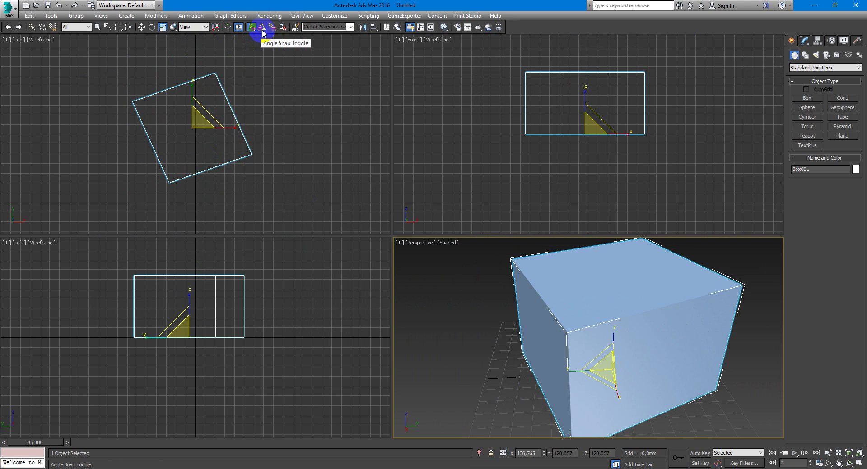
click(262, 28)
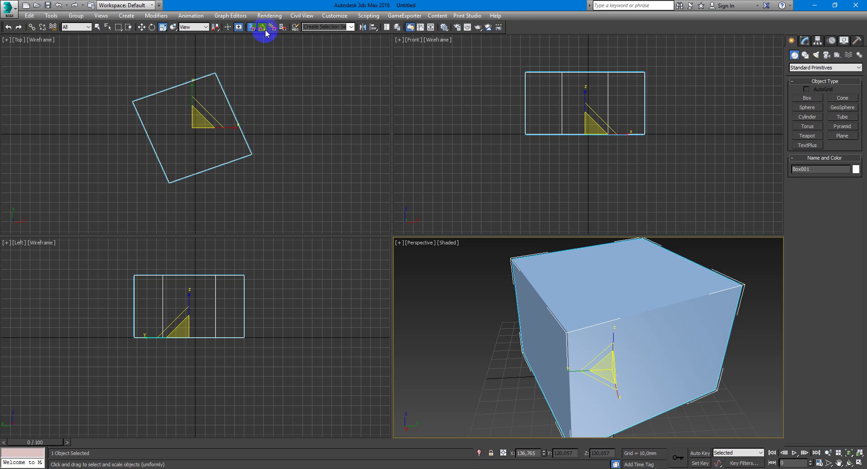
key(s)
Mirror the box on the X axis with zero offset and the No Clone option.
click(362, 28)
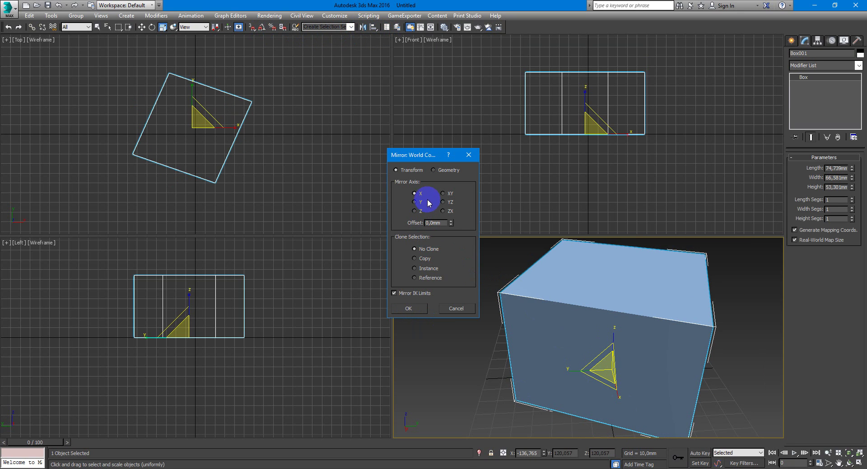
click(418, 210)
click(417, 194)
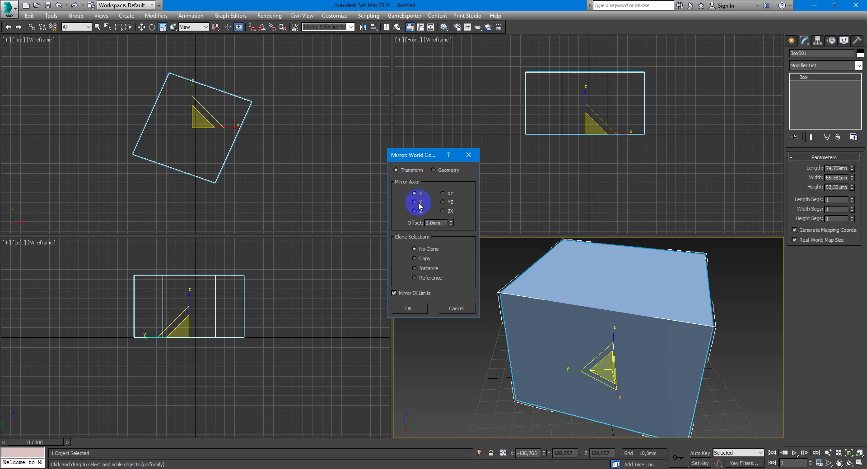
click(423, 258)
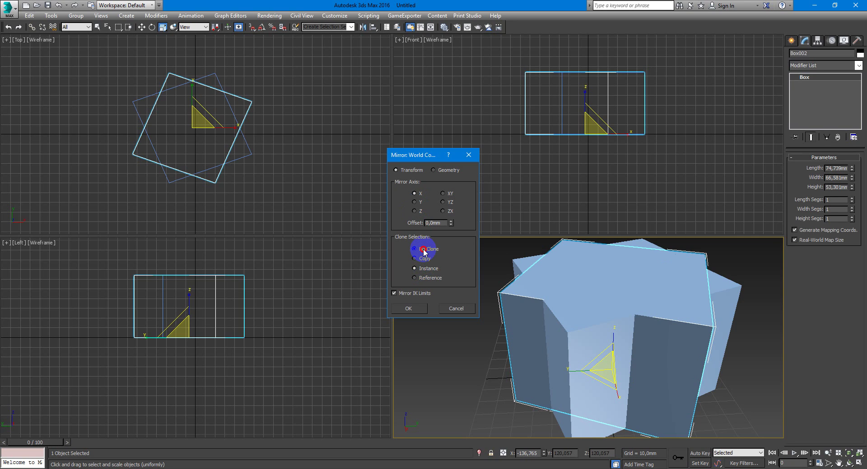
click(424, 250)
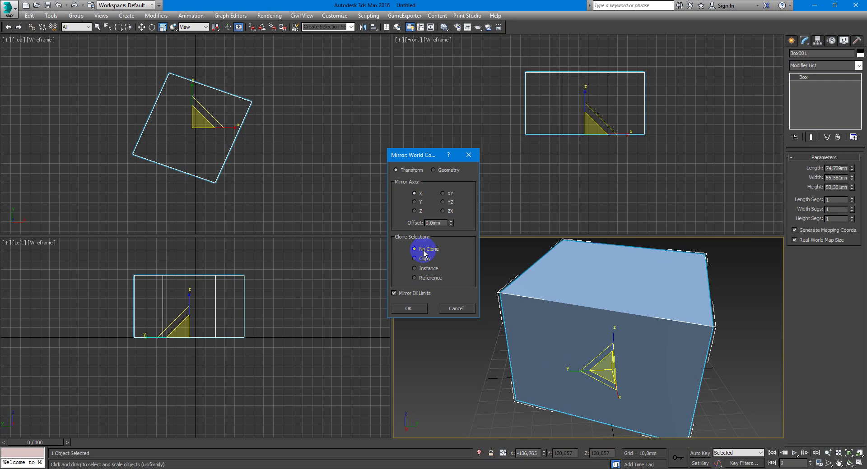
click(421, 309)
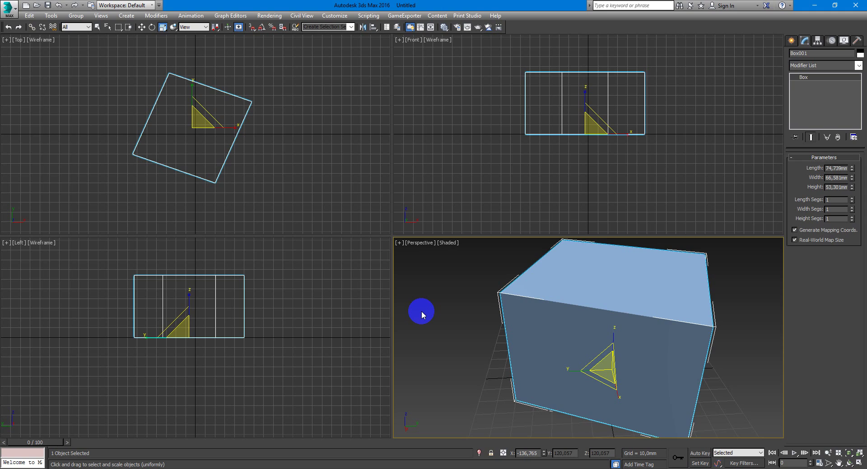